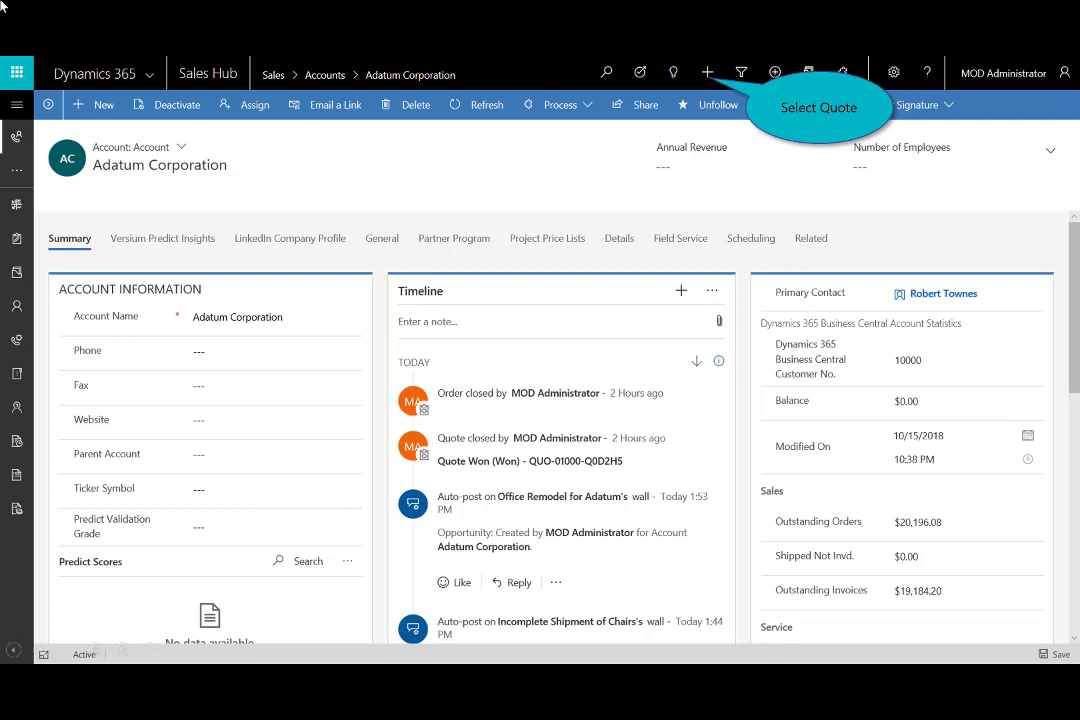
# - Create a quote named "Quote for Chairs for Adatum" for potential customer Adatum Corporation, using the Business Central Default Price List
pyautogui.click(708, 73)
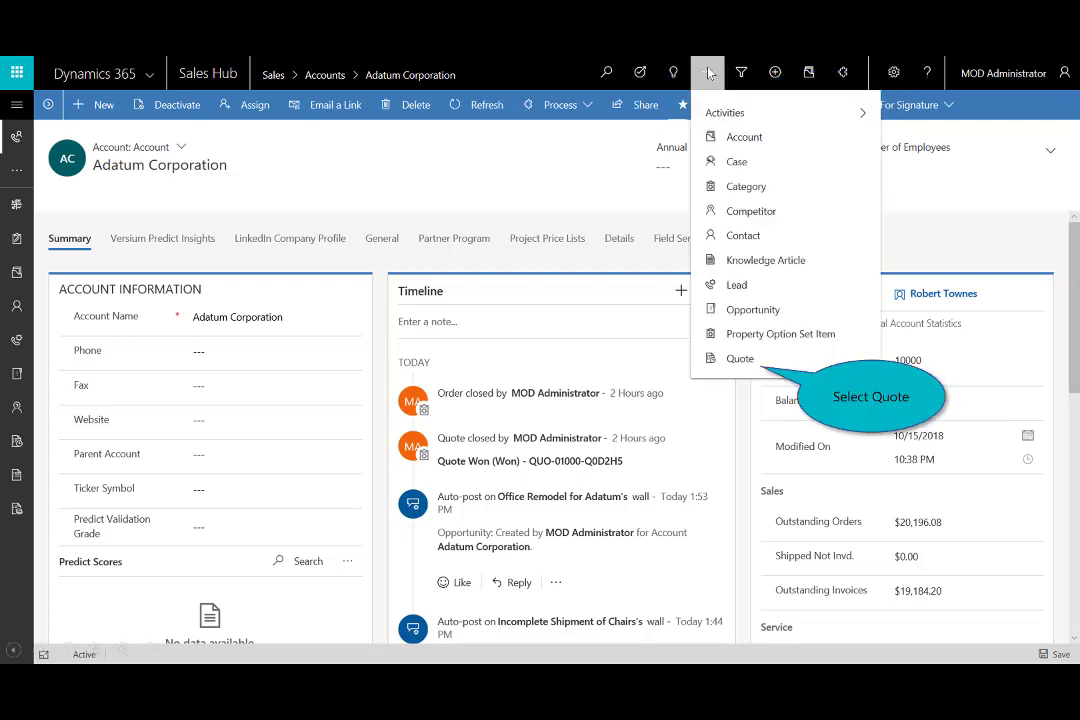
pyautogui.click(738, 359)
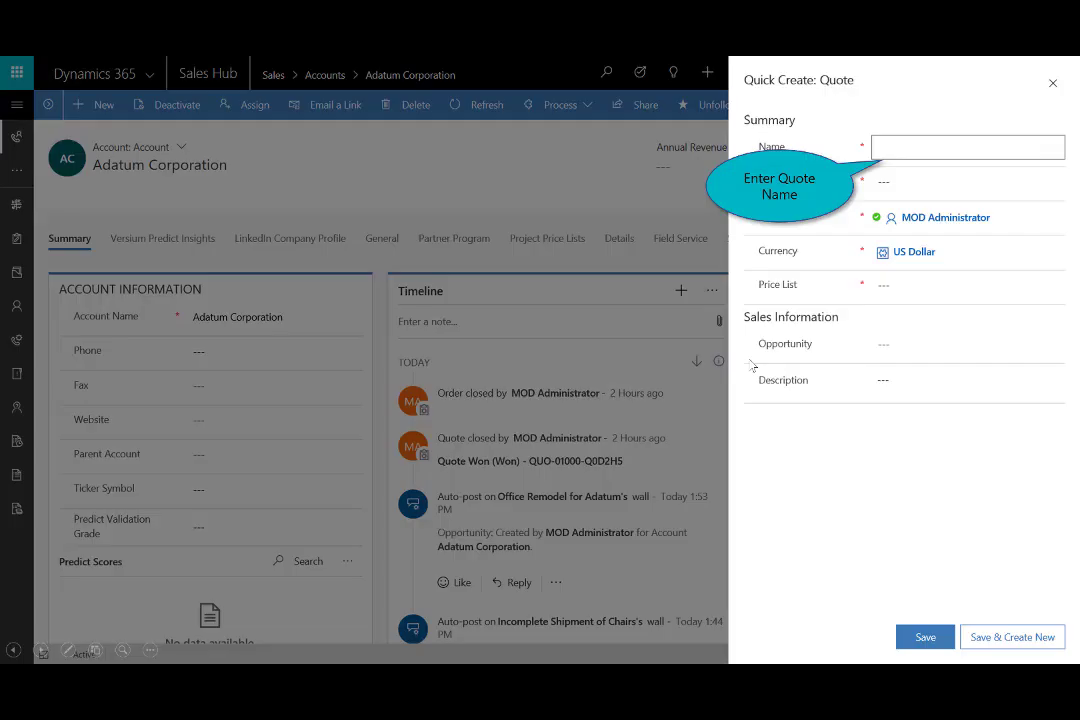
pyautogui.click(890, 152)
pyautogui.write('Quote for Chairs for Adatum')
pyautogui.press('Tab')
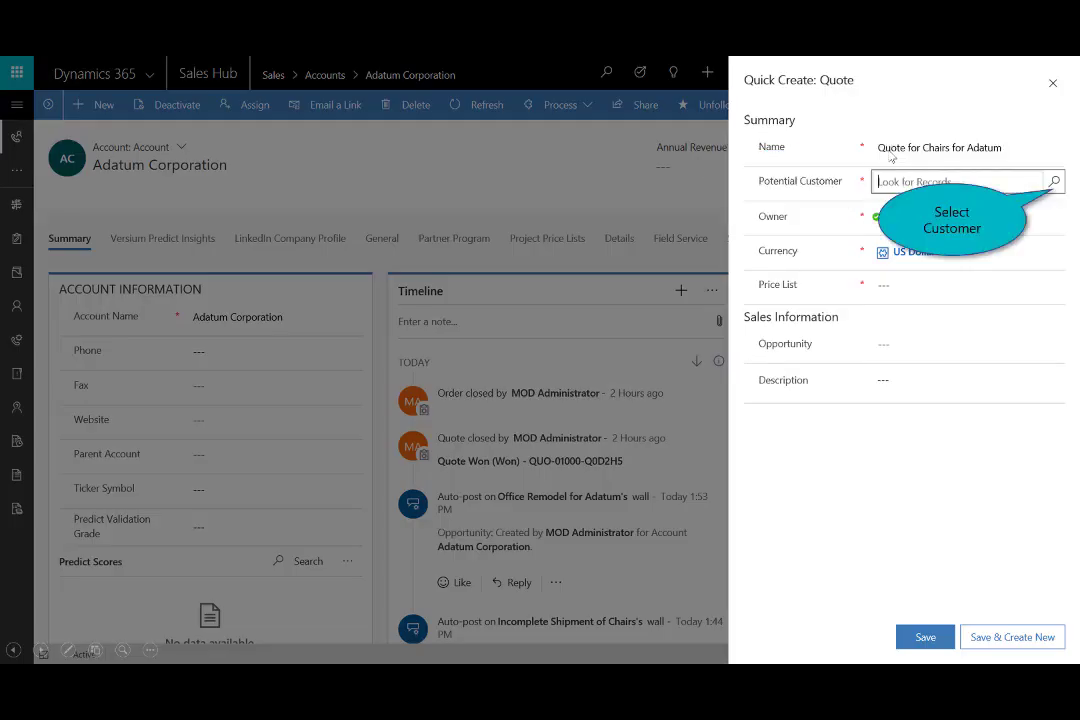
pyautogui.click(1053, 181)
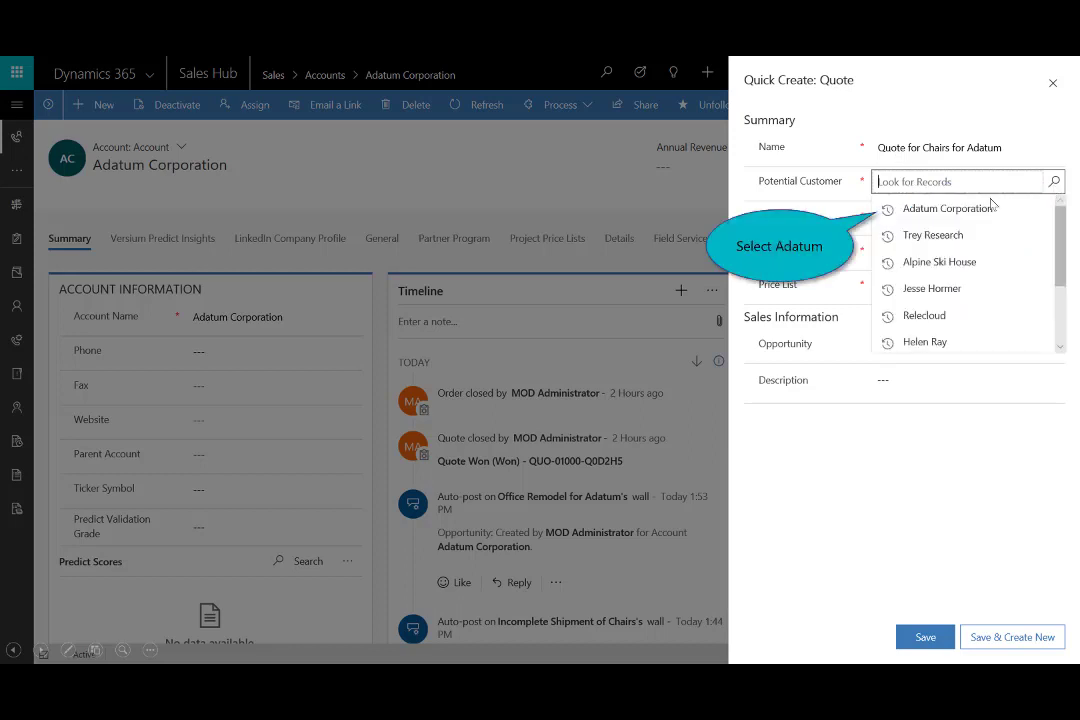
pyautogui.click(937, 209)
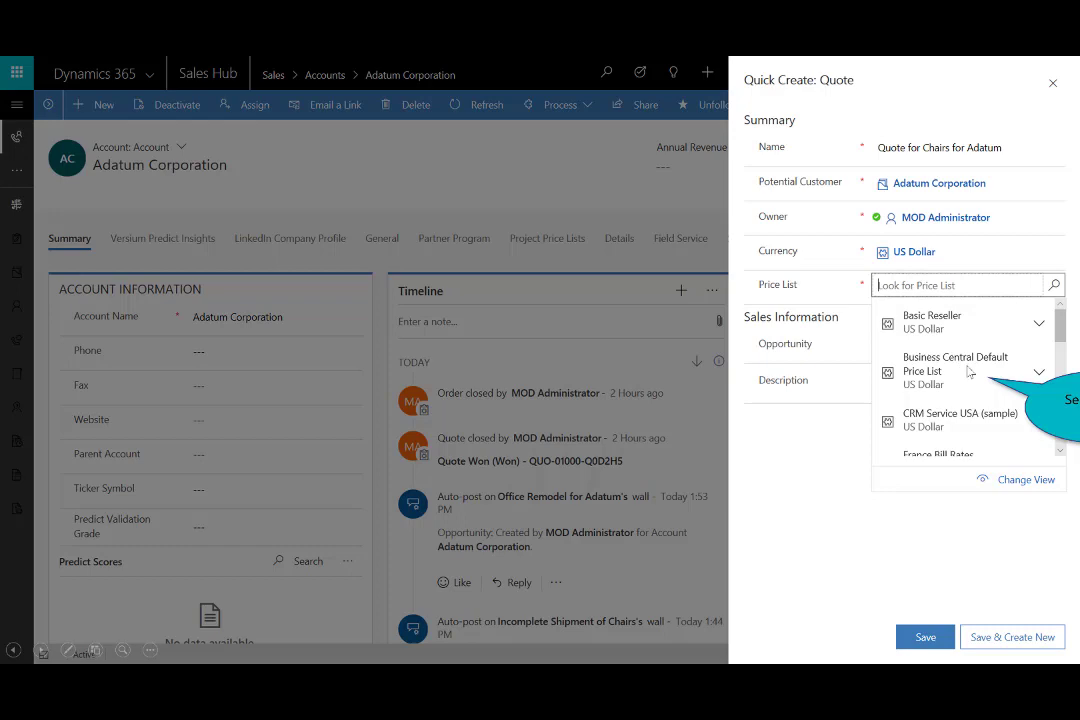
pyautogui.click(968, 372)
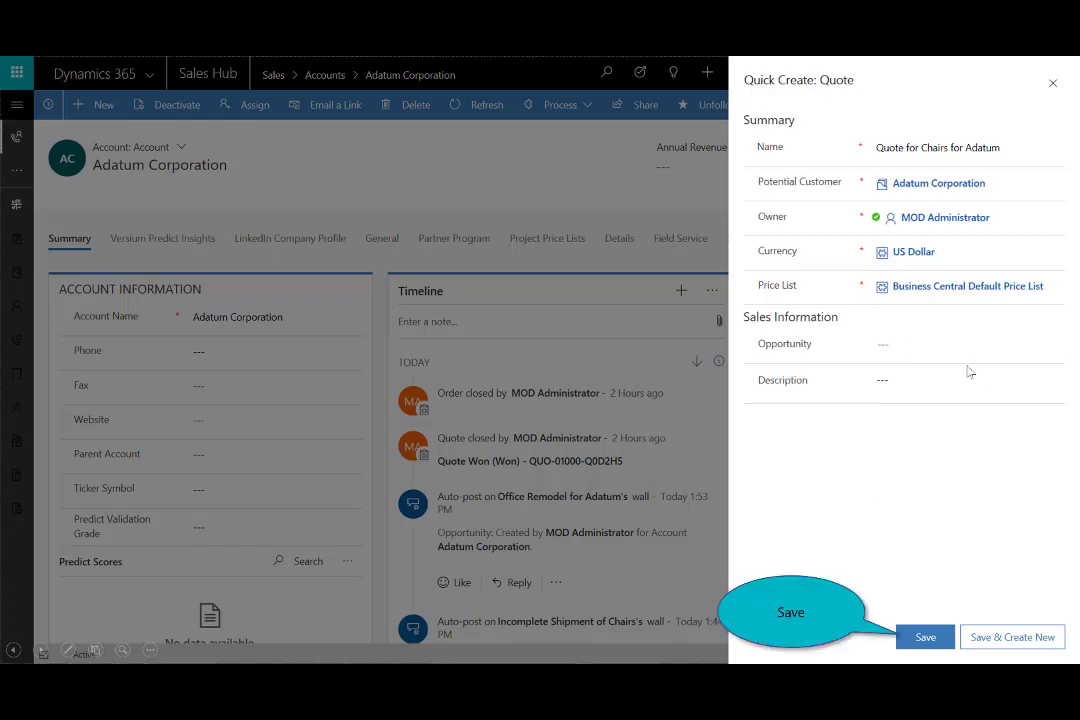
pyautogui.click(925, 638)
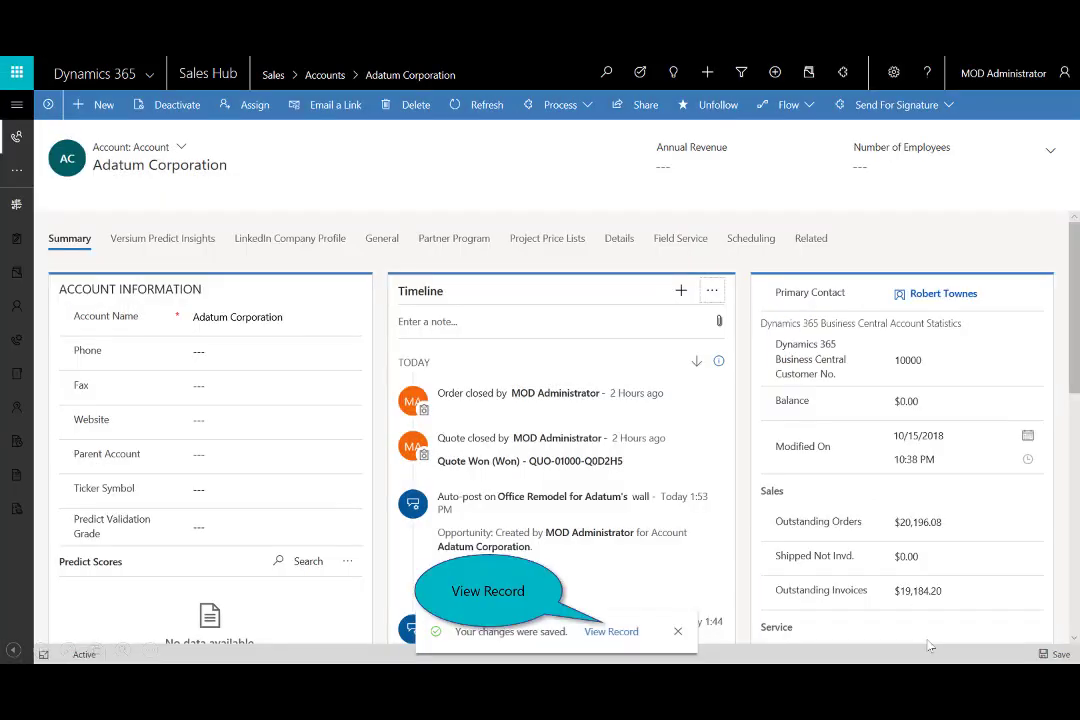
# - Open the saved quote and add a quote line for the existing product BERLIN Guest Chair, yellow, with quantity 5
pyautogui.click(611, 632)
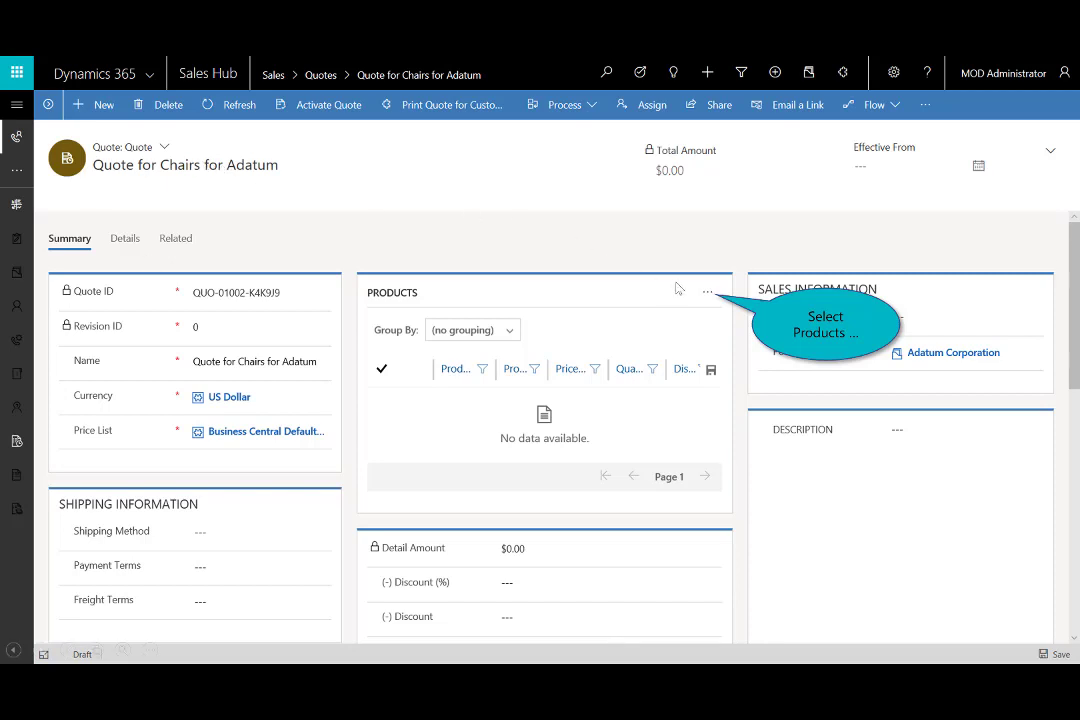
pyautogui.click(708, 294)
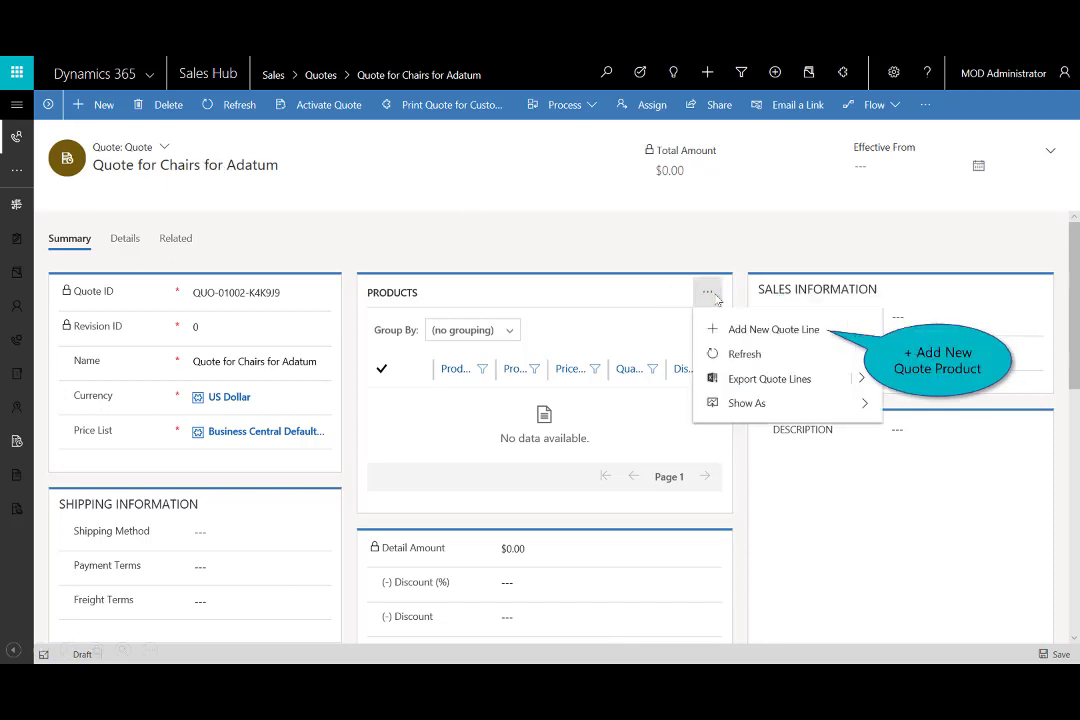
pyautogui.click(773, 329)
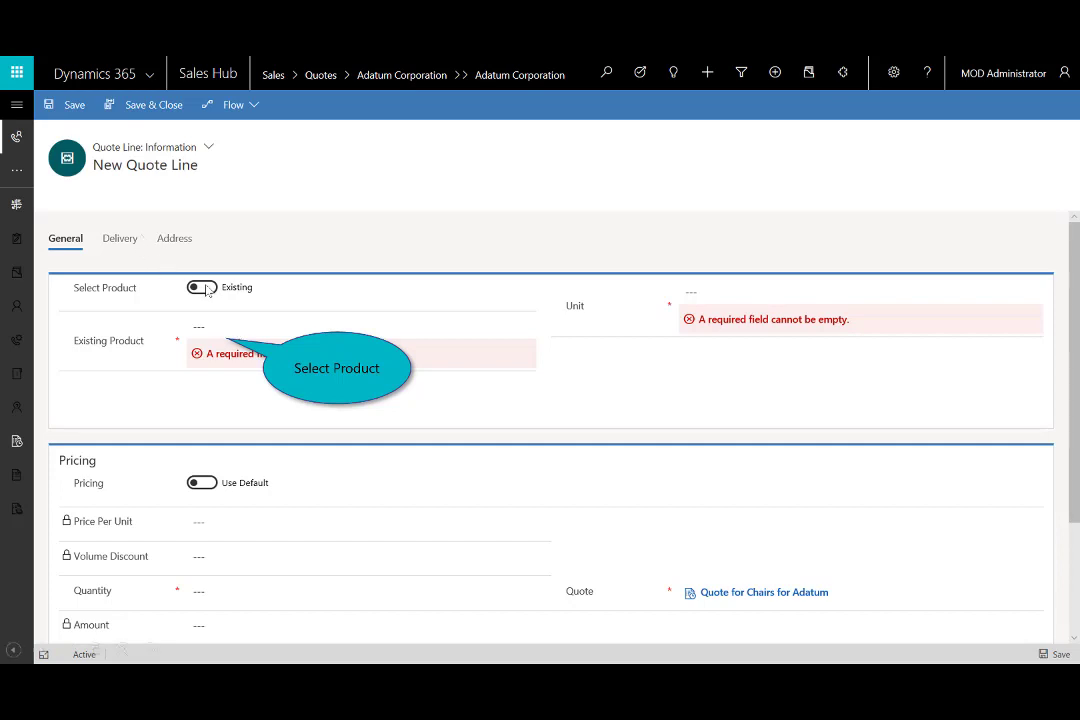
pyautogui.click(226, 335)
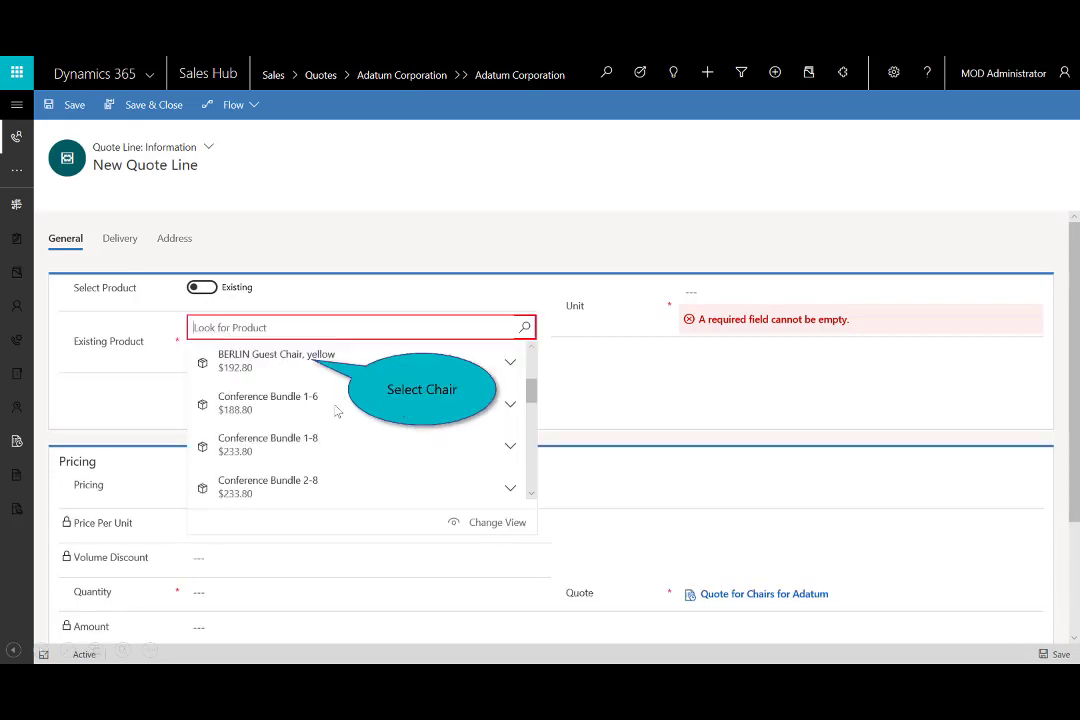
pyautogui.click(325, 360)
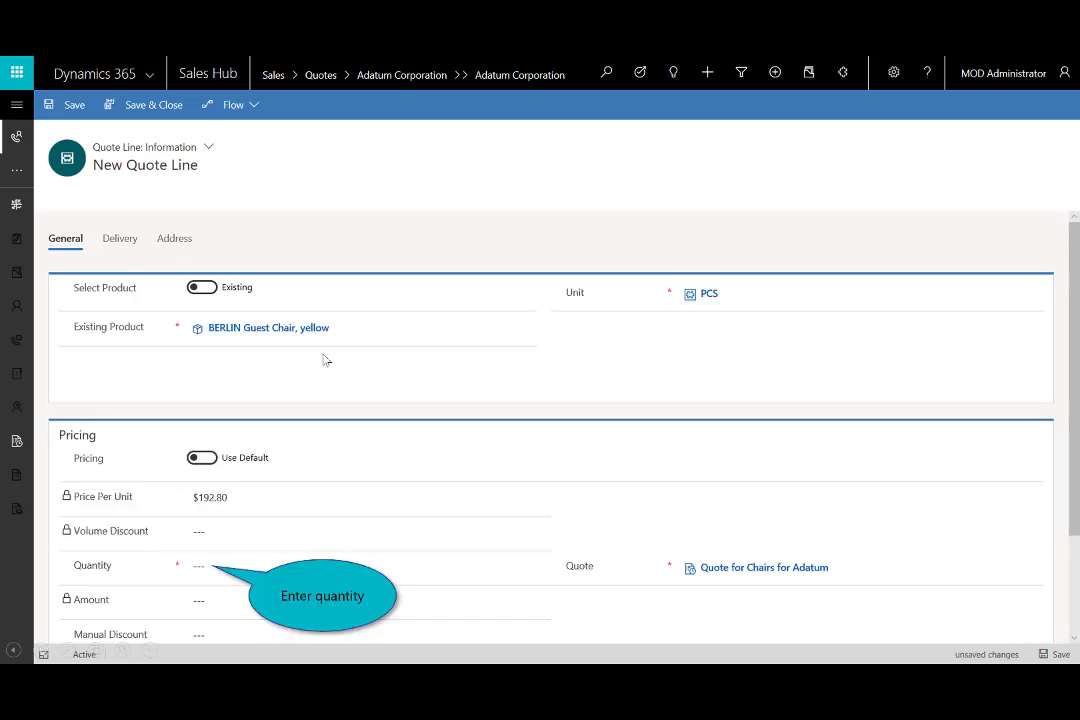
pyautogui.click(205, 583)
pyautogui.write('5')
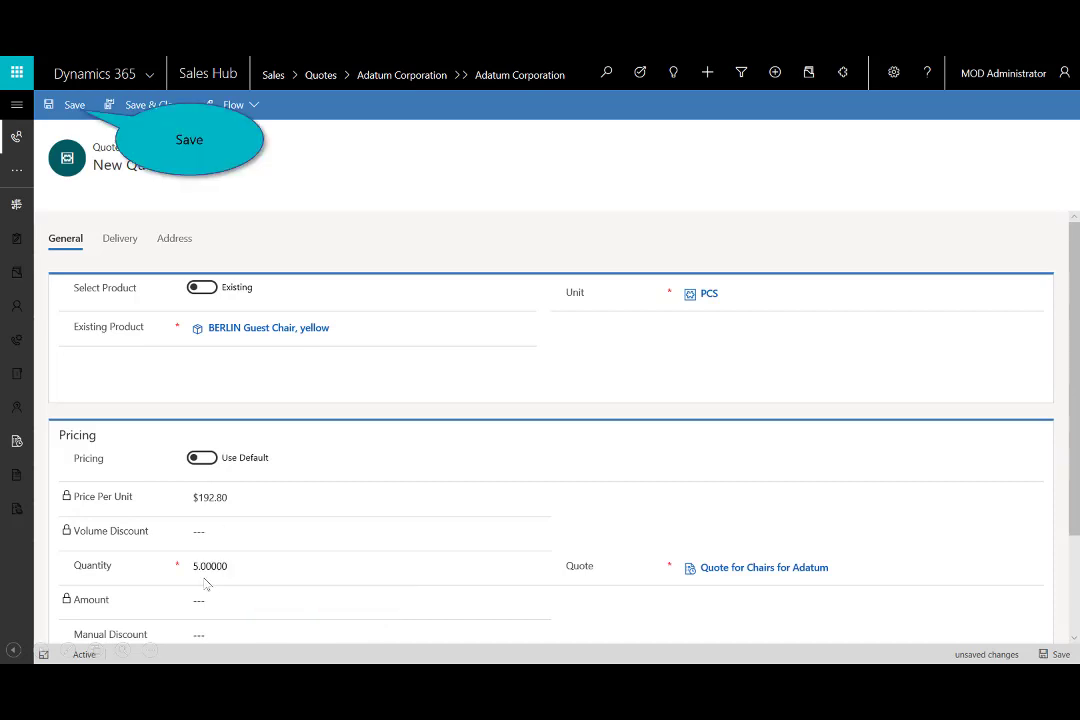
pyautogui.click(70, 118)
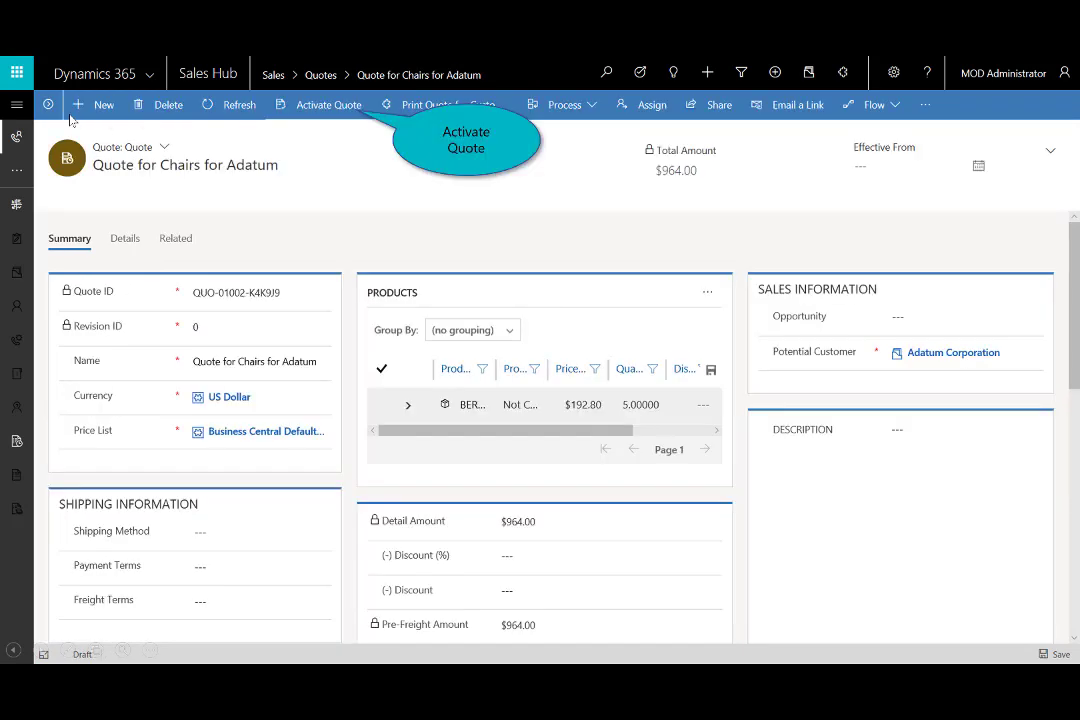
# - Activate the chair quote and create an order from it with the status reason Won and date won 10/16/2018
pyautogui.click(329, 106)
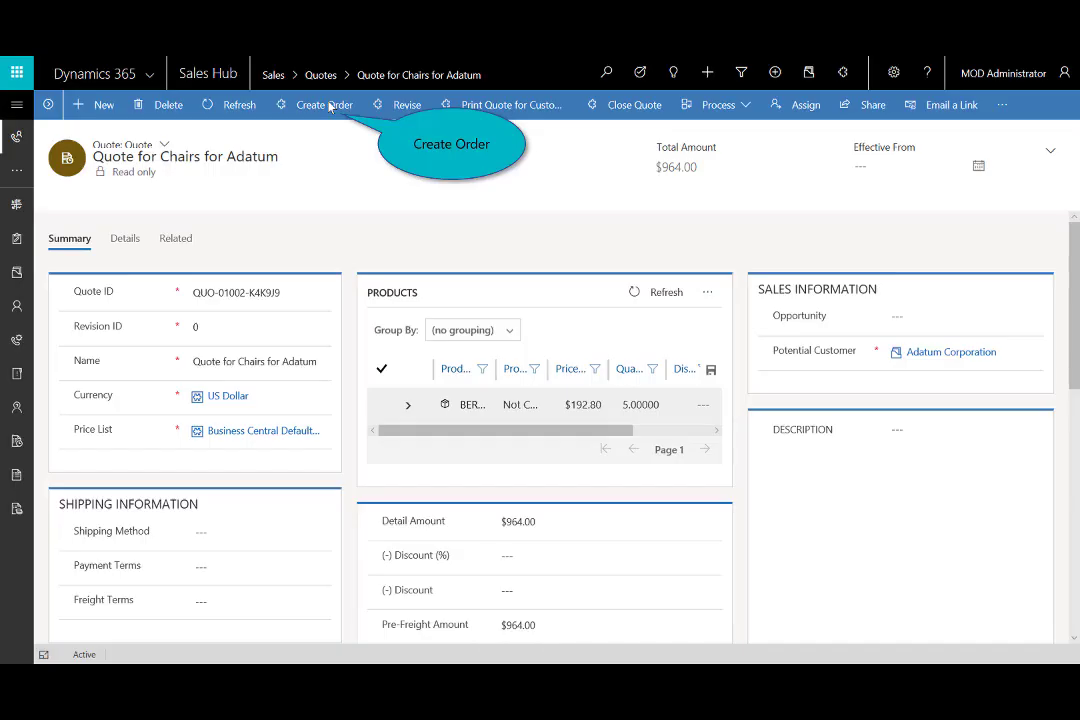
pyautogui.click(335, 111)
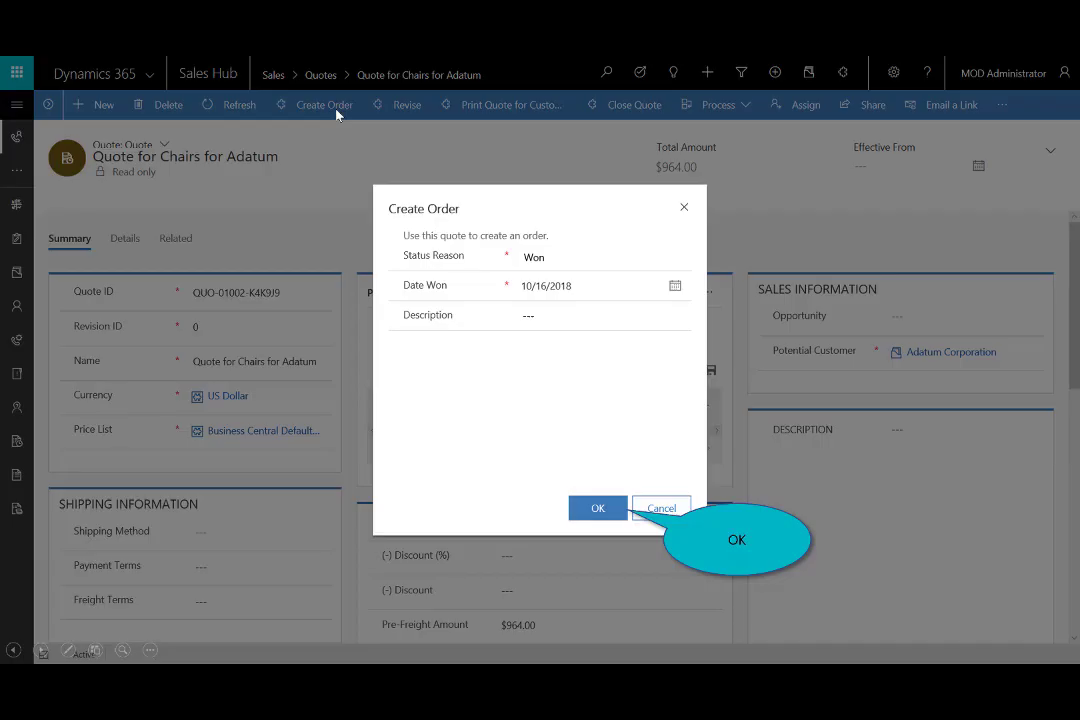
pyautogui.click(598, 509)
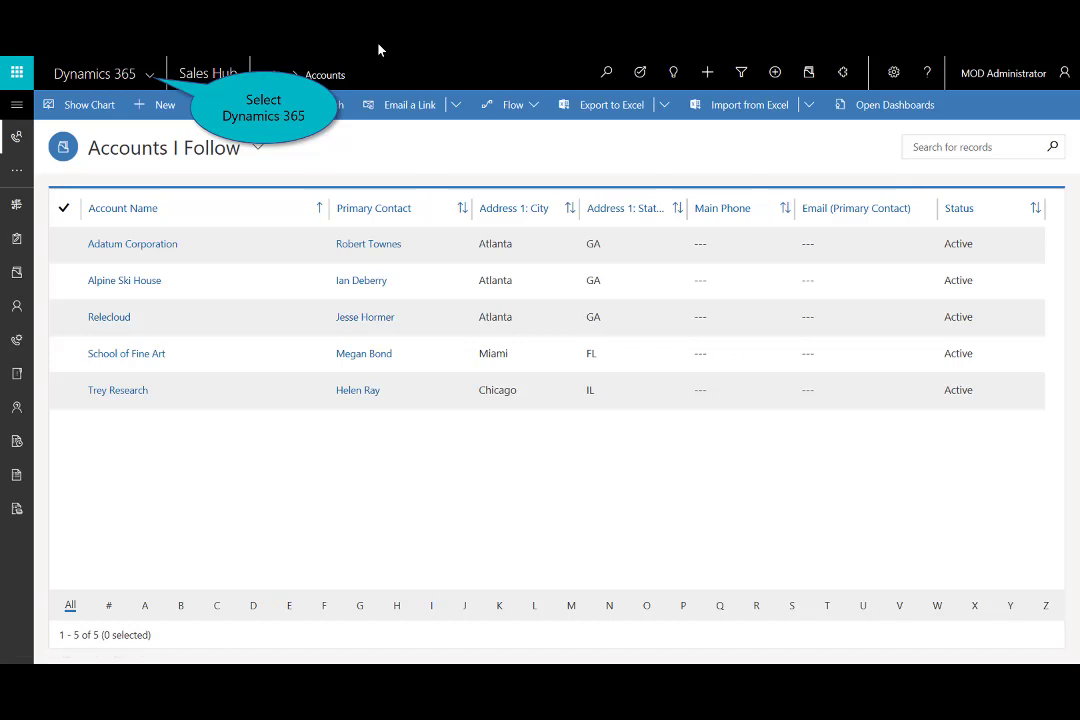
# - Switch to Business Central and post the last Adatum Corporation sales order in the list with Ship and Invoice
pyautogui.click(153, 86)
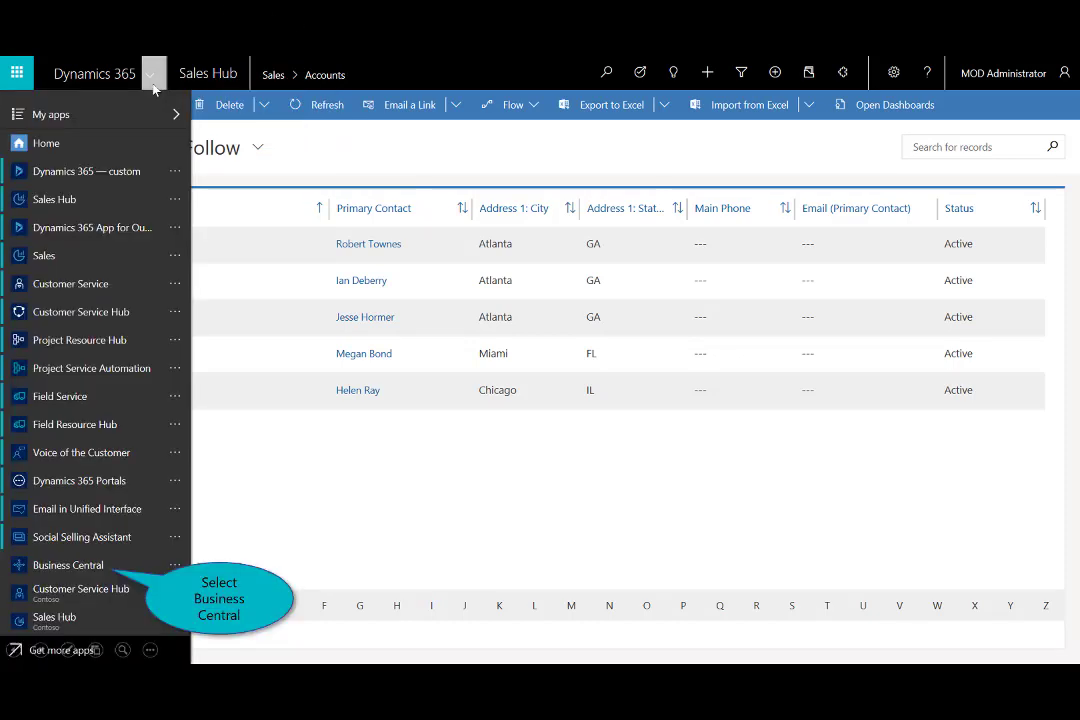
pyautogui.click(68, 565)
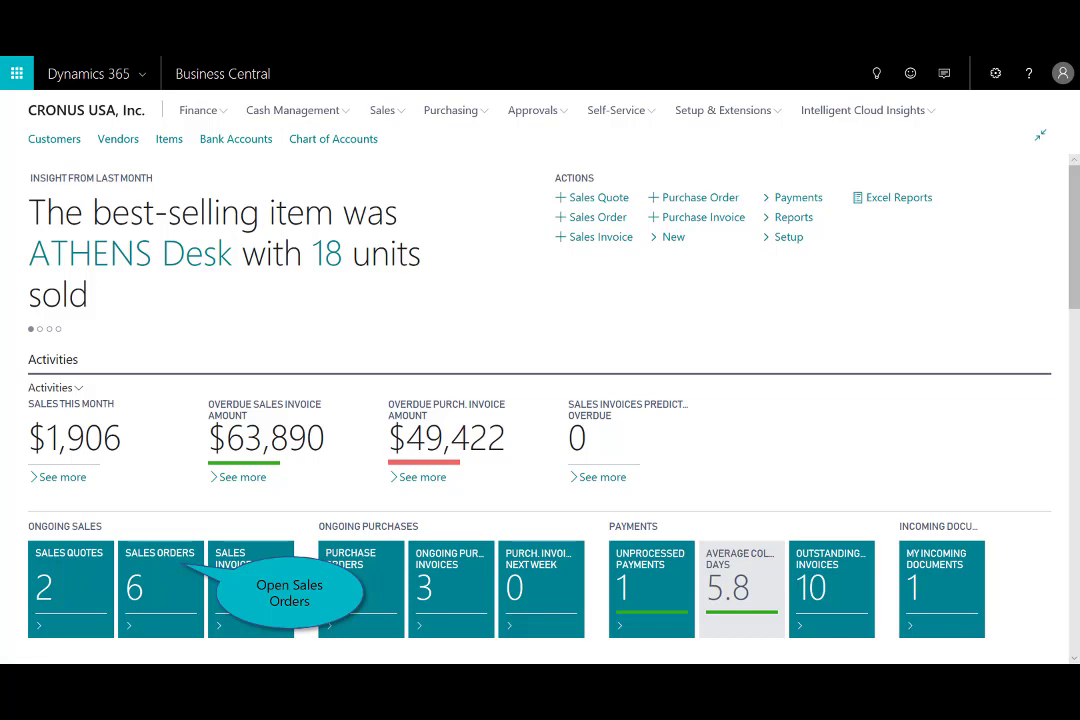
pyautogui.click(164, 585)
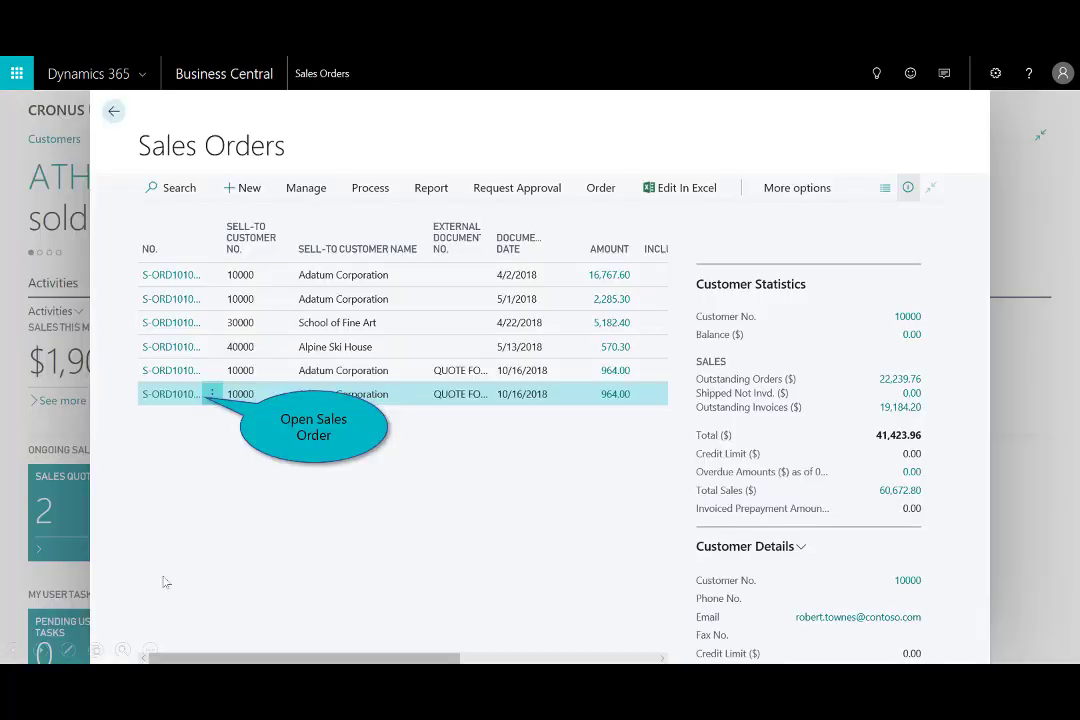
pyautogui.click(172, 393)
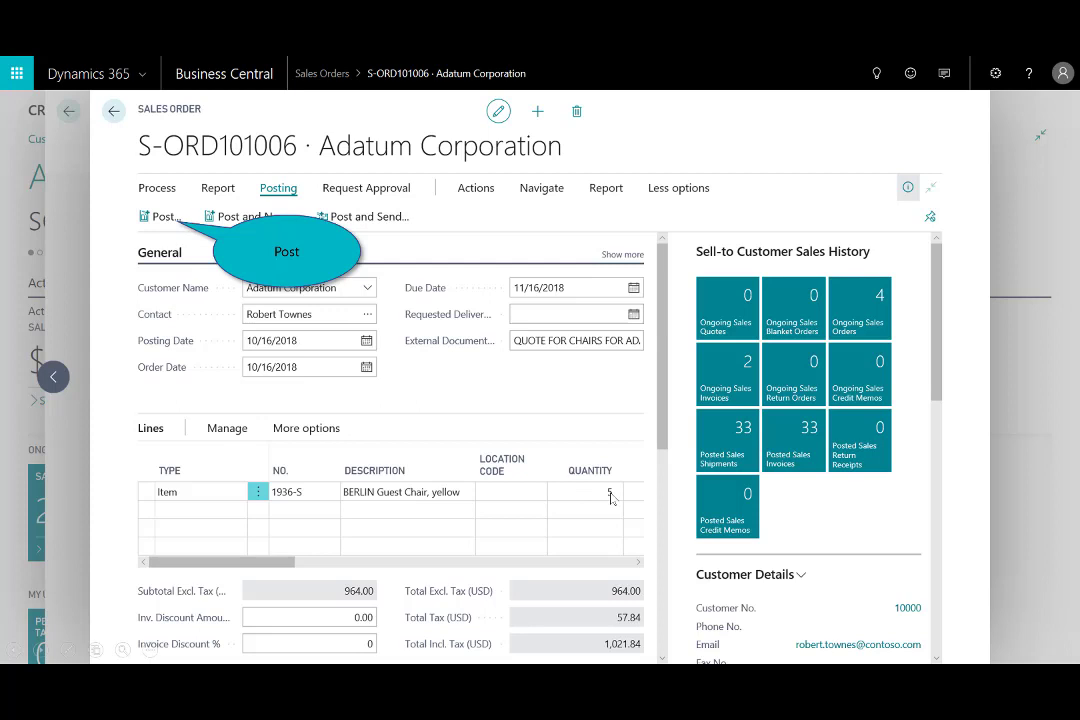
pyautogui.click(158, 217)
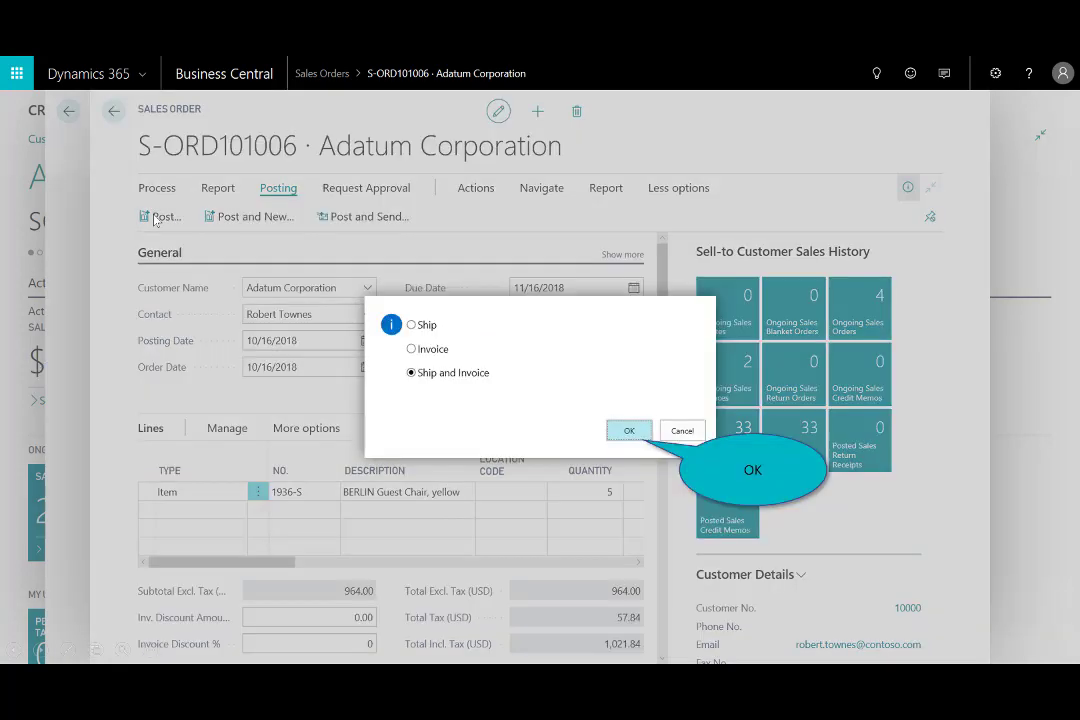
pyautogui.click(632, 434)
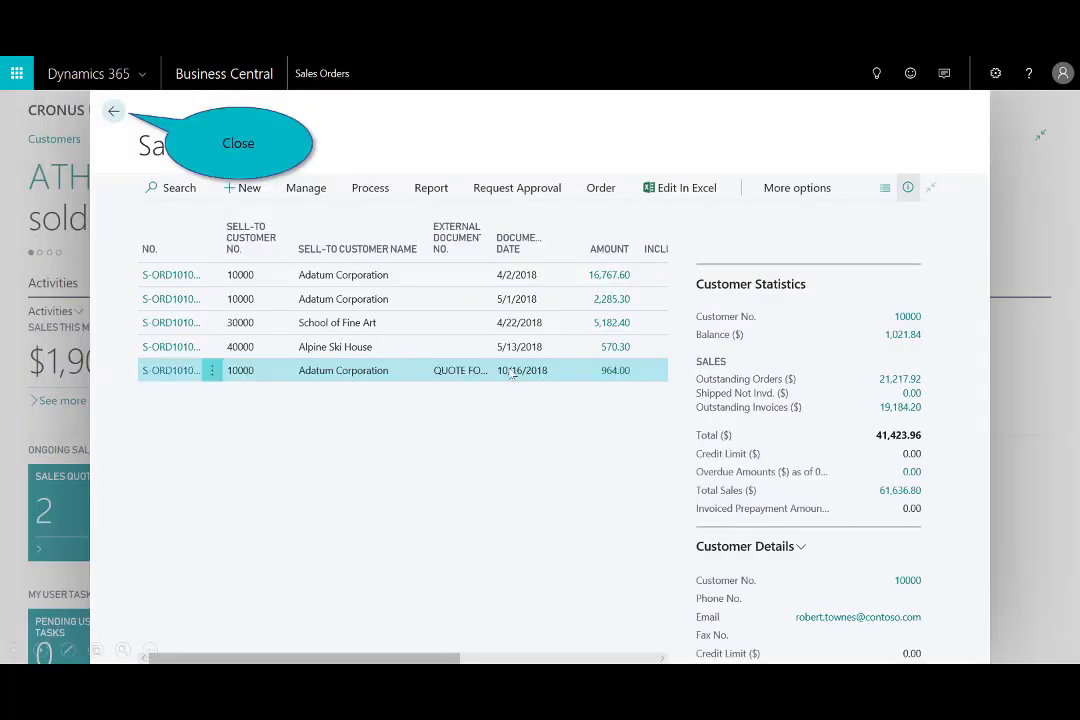
# - Find the posted sales invoices for "adatum", open the one due 11/16/2018 and go to its Dynamics 365 for Sales options
pyautogui.click(114, 112)
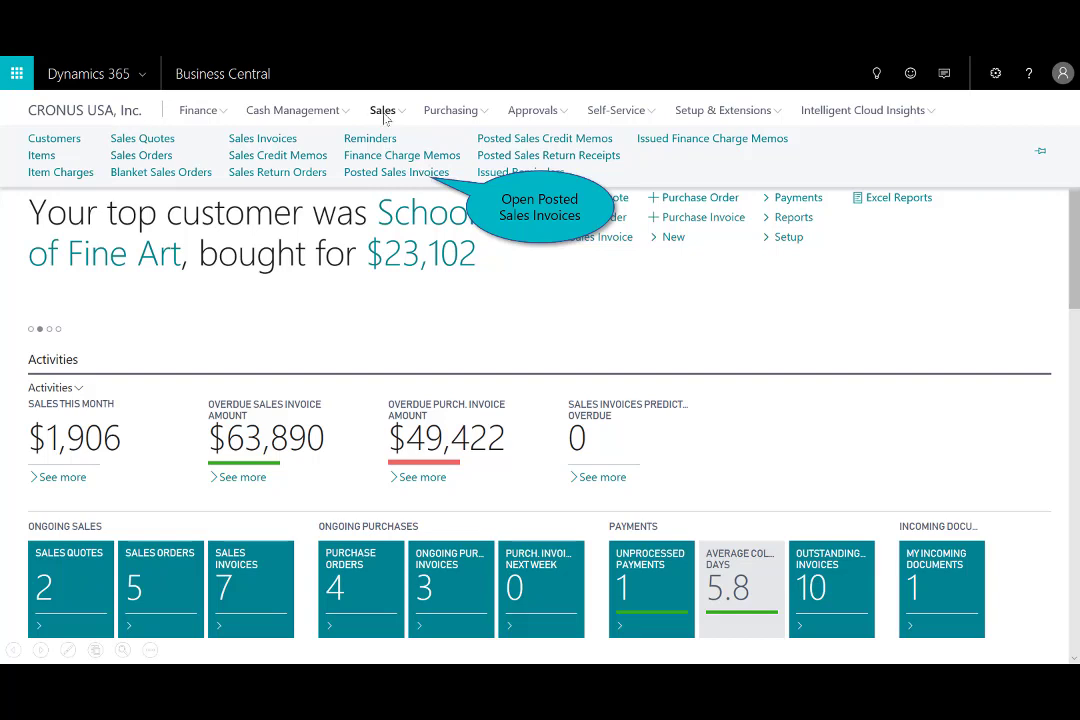
pyautogui.click(405, 172)
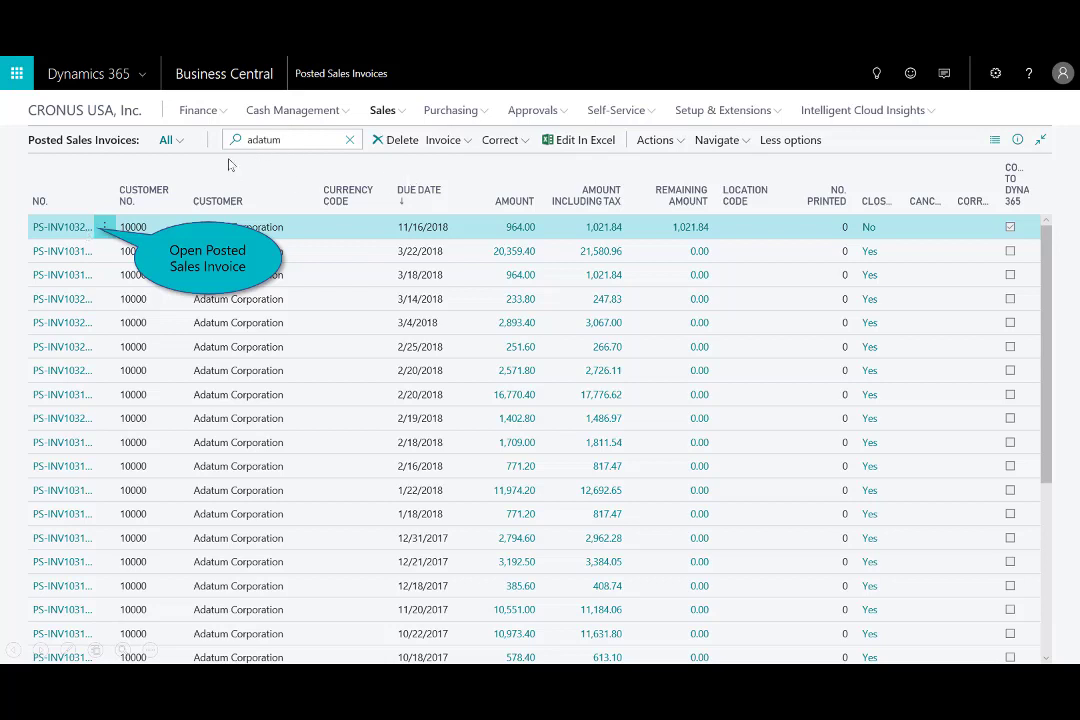
pyautogui.click(72, 230)
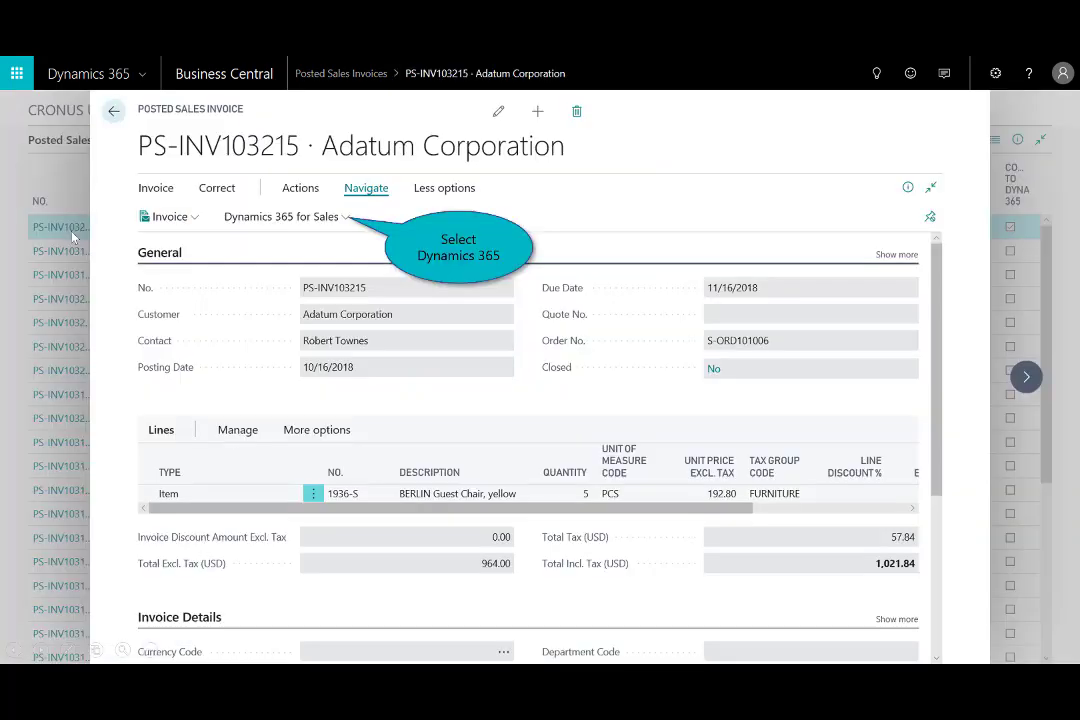
pyautogui.click(339, 218)
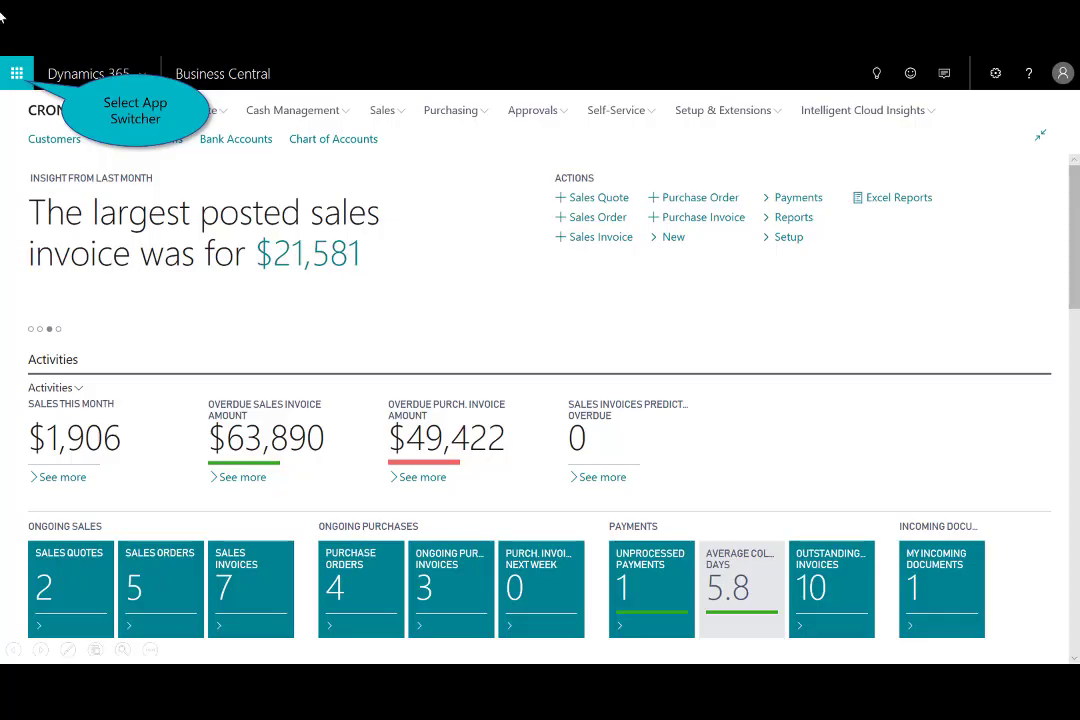
# - Switch to Sales Hub and open the "Quote for Chairs for Adatum" invoice from All Invoices
pyautogui.click(16, 73)
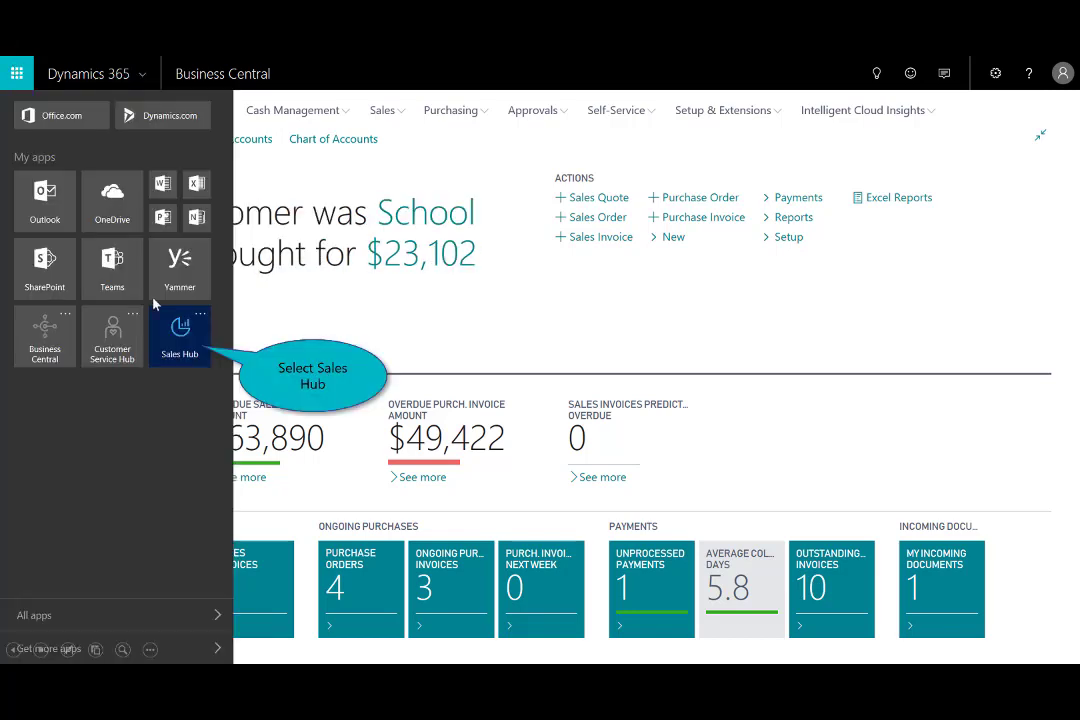
pyautogui.click(180, 340)
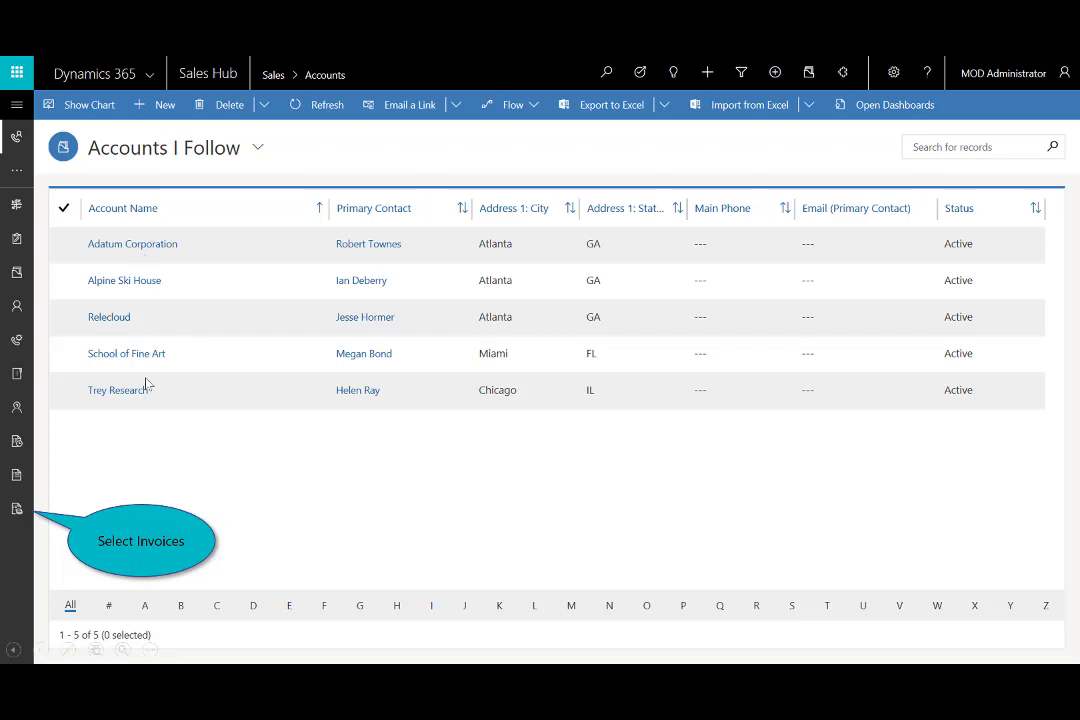
pyautogui.click(17, 511)
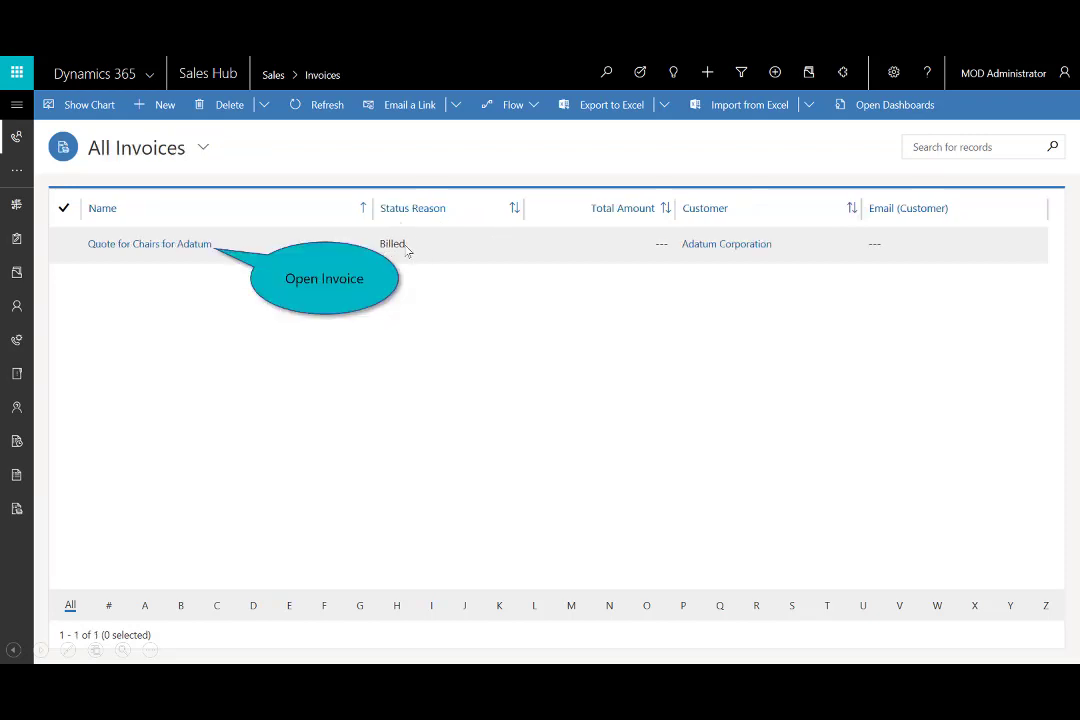
pyautogui.click(158, 245)
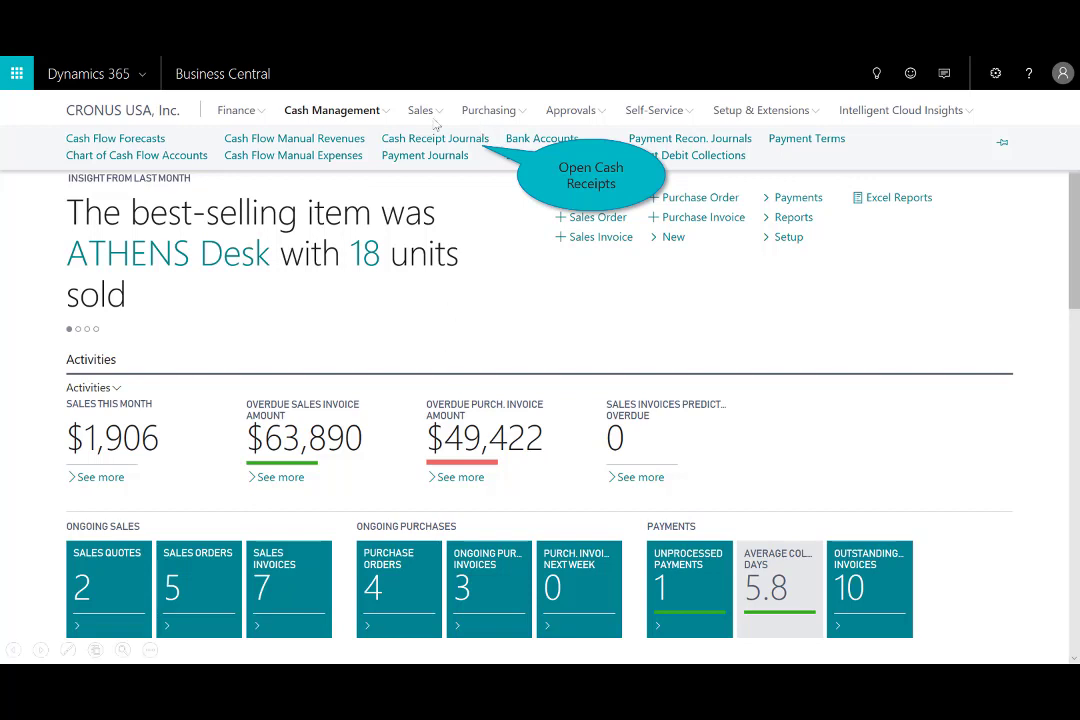
# - In Business Central's GENERAL cash receipt journal, apply Adatum Corporation's 1,021.84 payment to its open chair invoice and post the journal
pyautogui.click(474, 142)
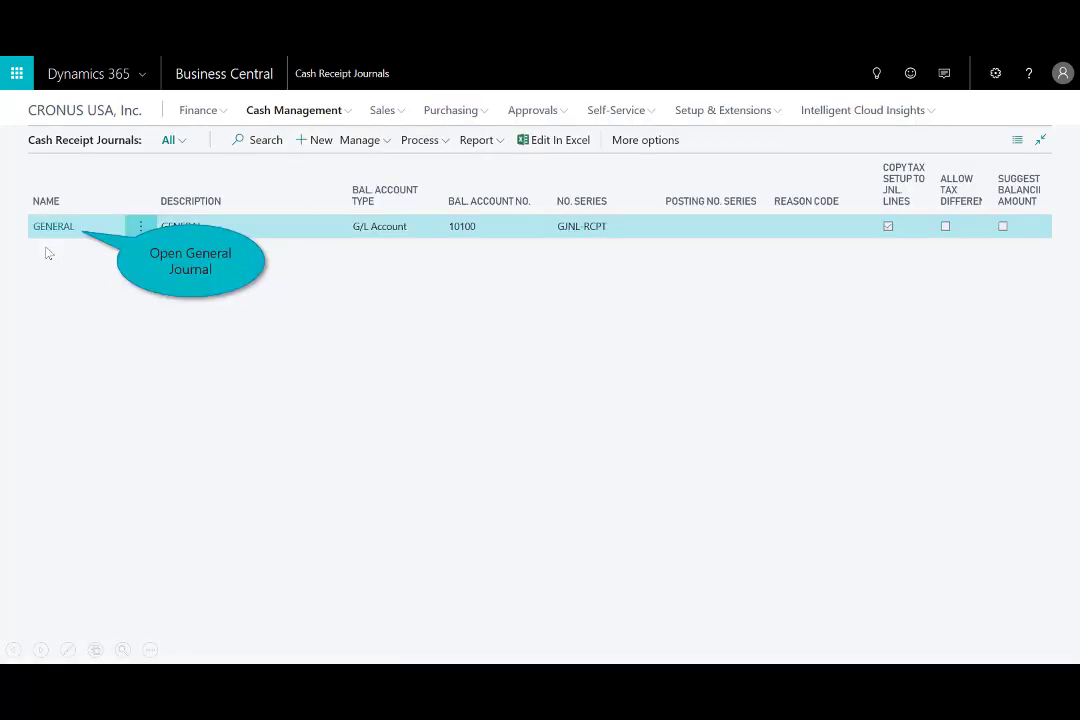
pyautogui.click(67, 226)
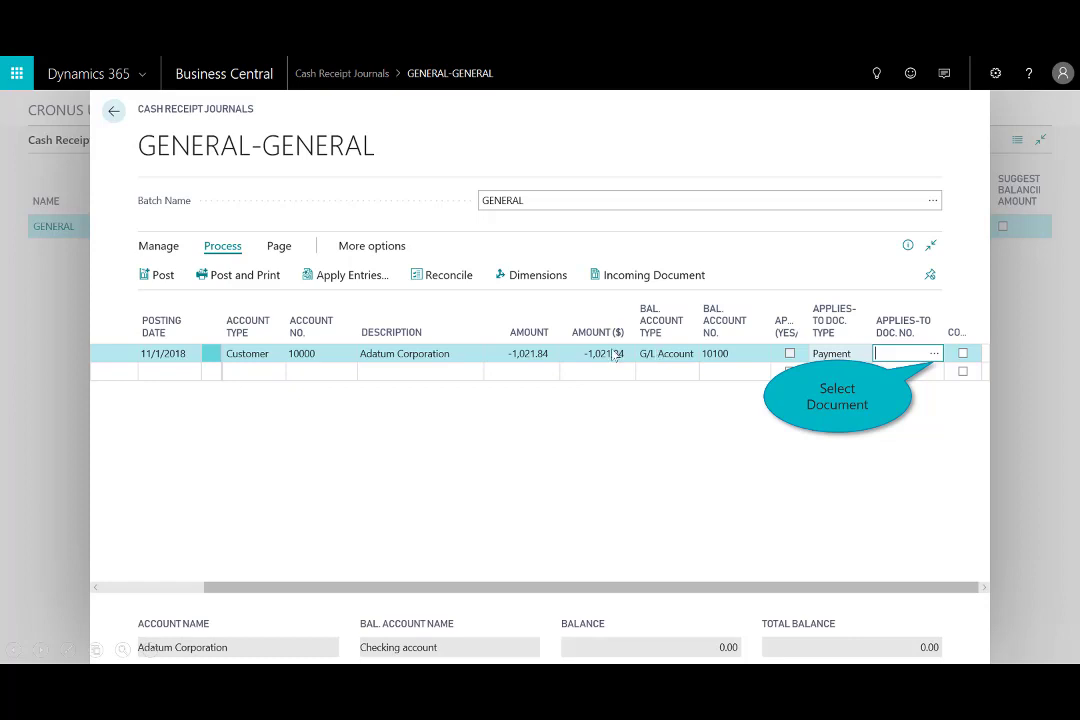
pyautogui.click(936, 354)
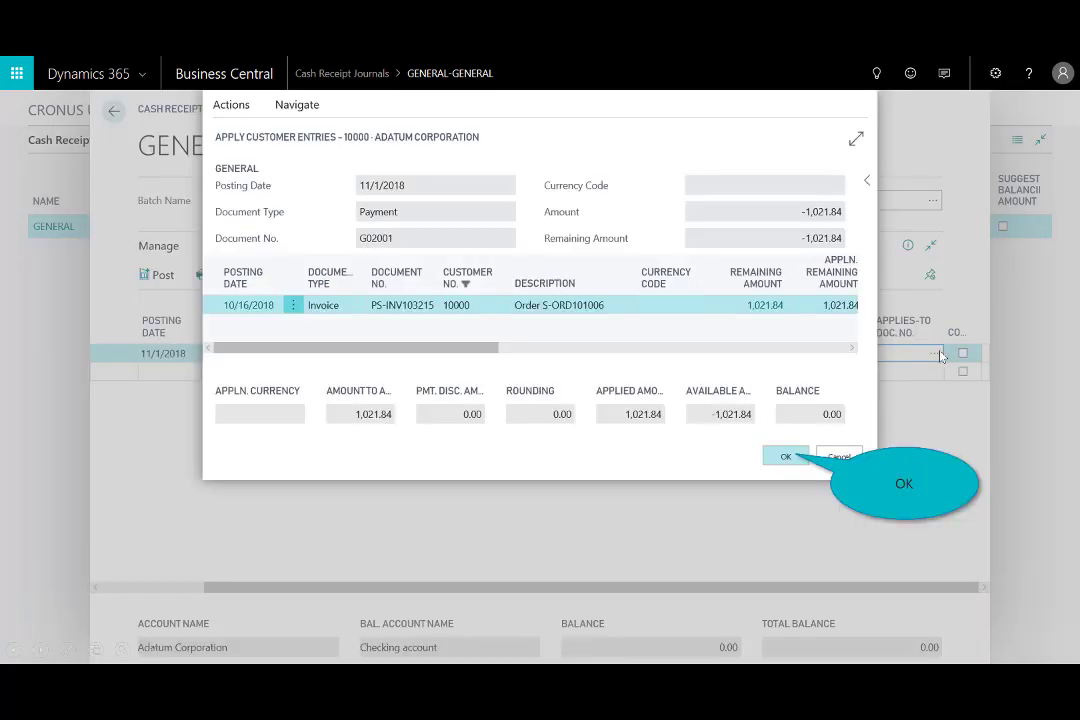
pyautogui.click(786, 457)
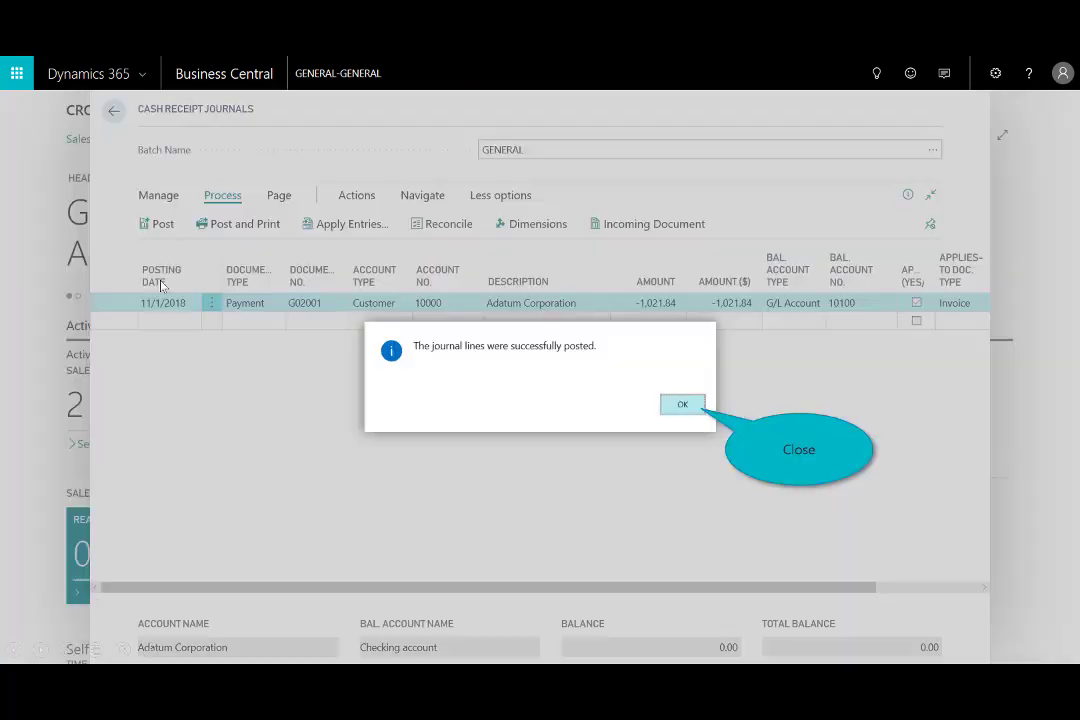
pyautogui.click(683, 404)
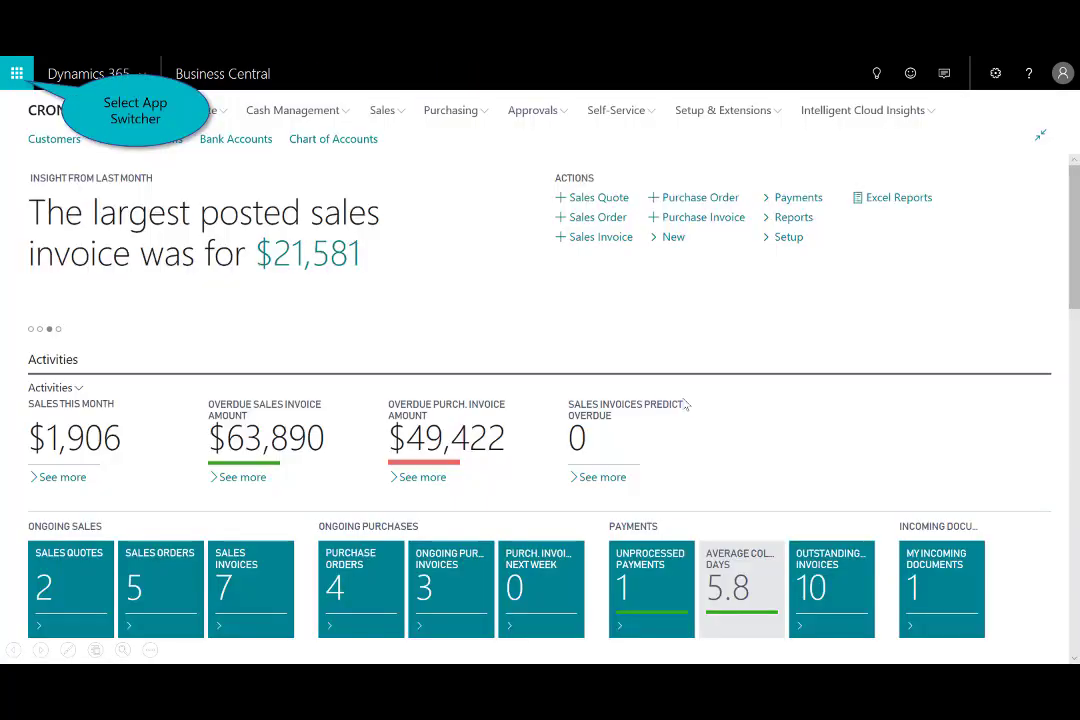
# - Return to Sales Hub and check the chair invoice's status in All Invoices
pyautogui.click(16, 75)
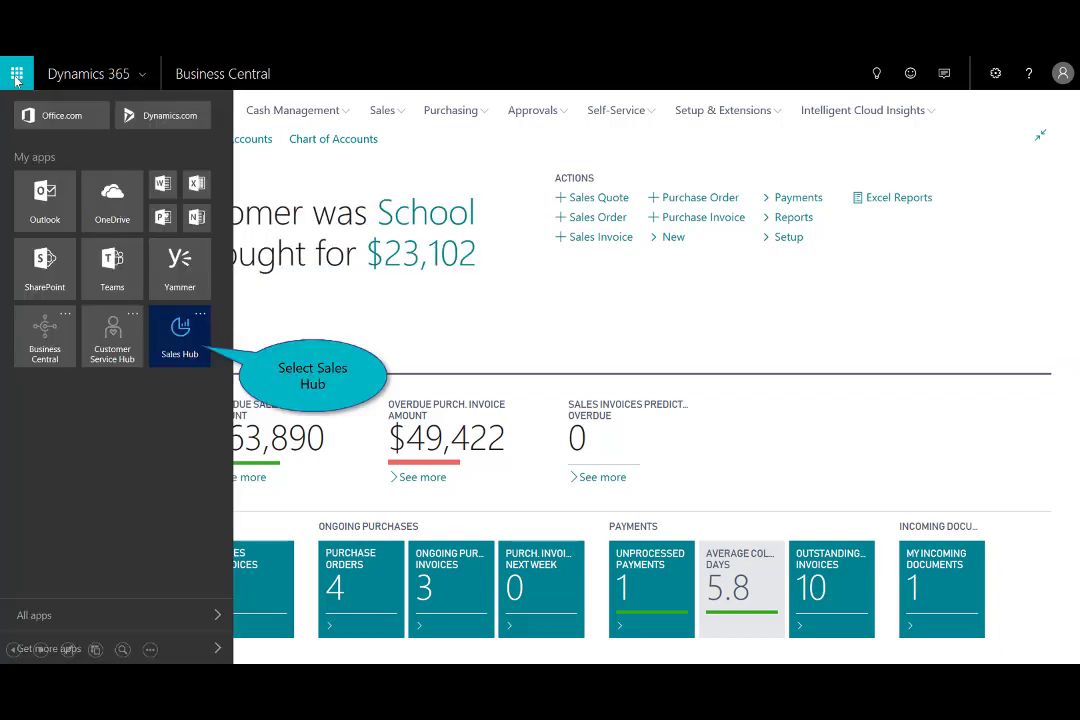
pyautogui.click(182, 340)
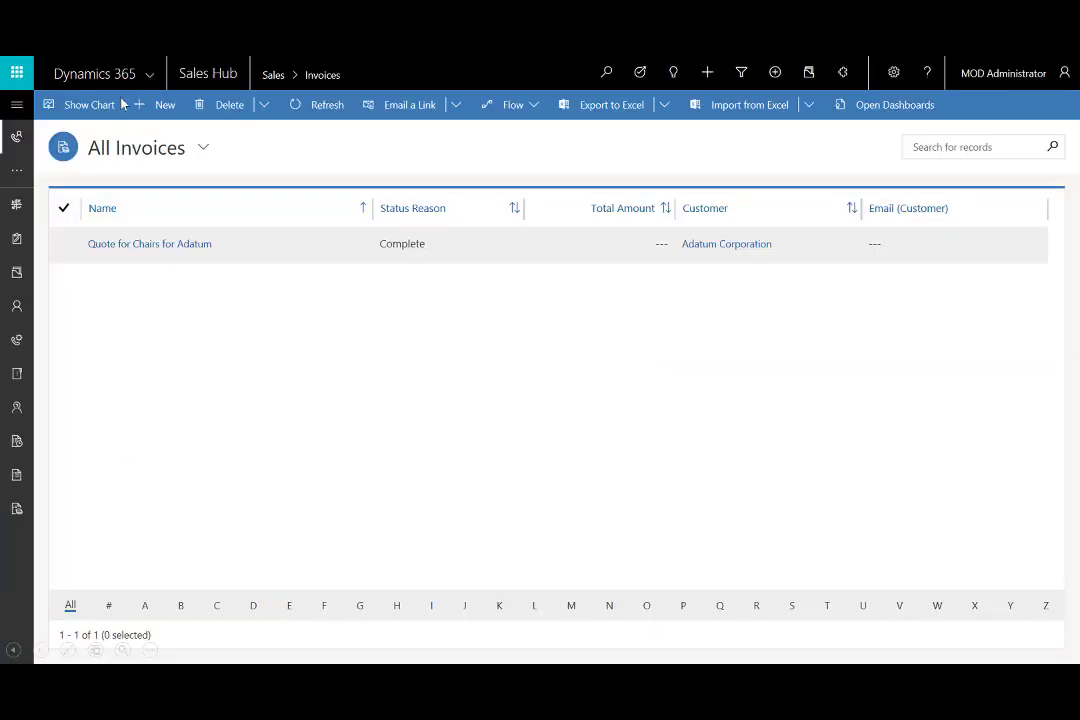